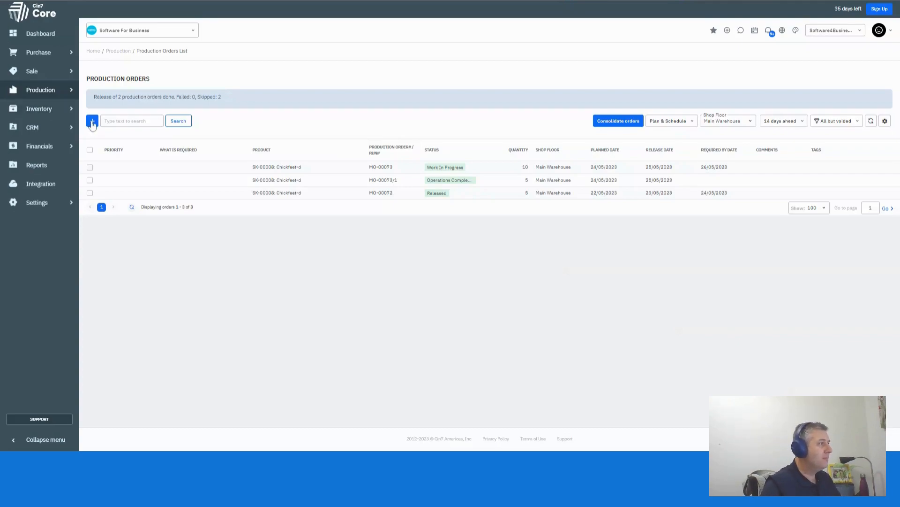
- Start a new production order for 20 units of SK-00008 Chickfeet-d, tagged DEMO, with capacity calculated from planned date forward
click(69, 92)
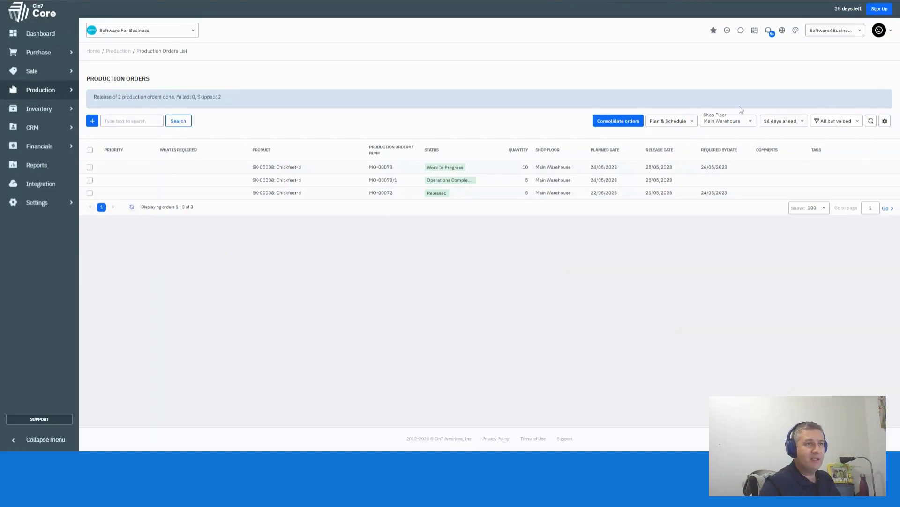
click(92, 121)
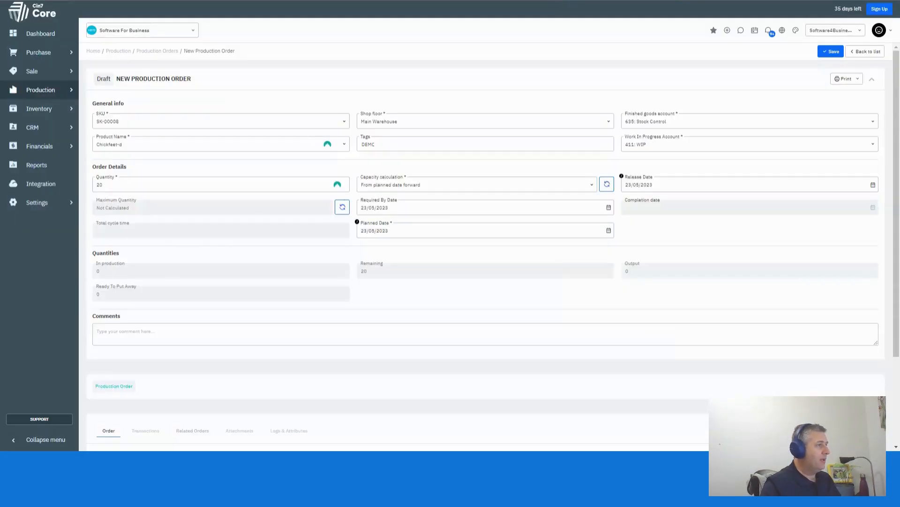
click(344, 123)
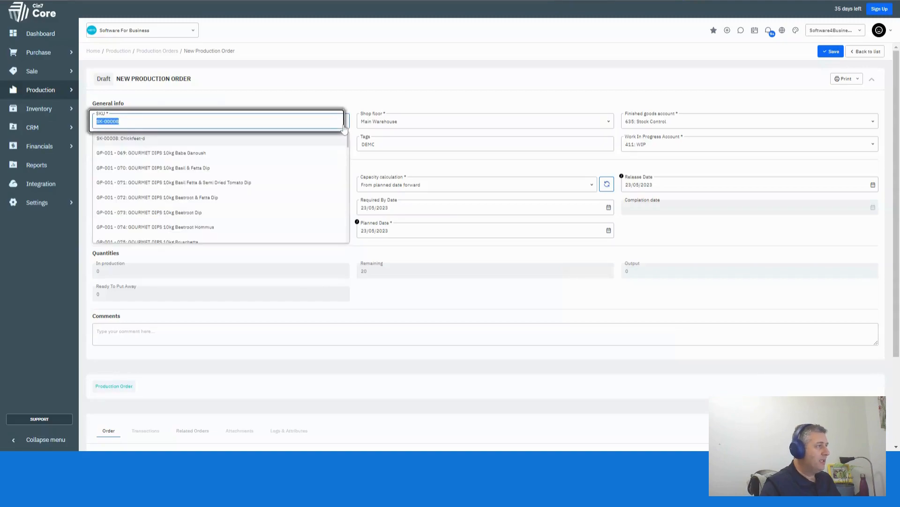
click(357, 106)
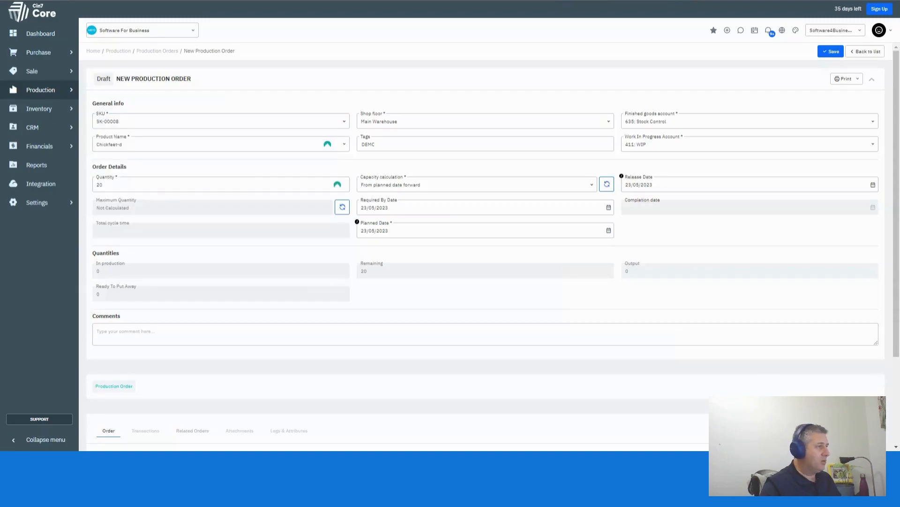
click(381, 146)
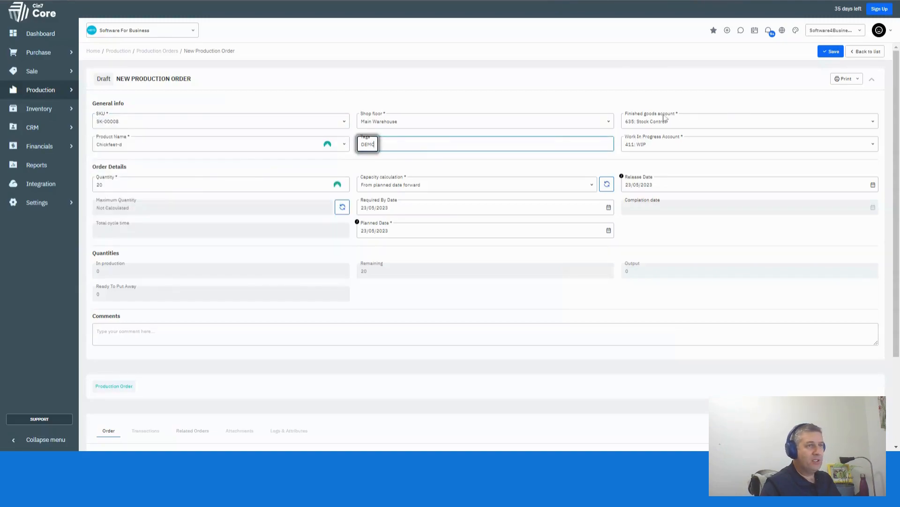
click(591, 186)
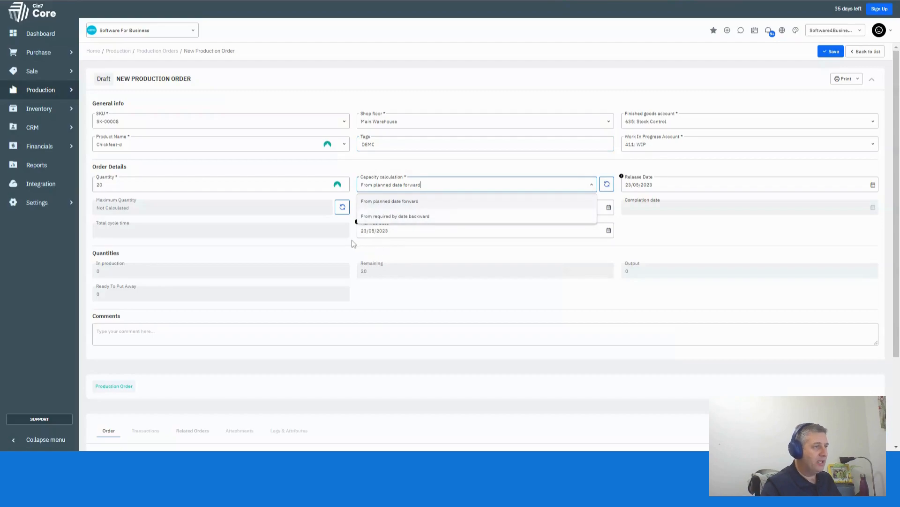
click(348, 248)
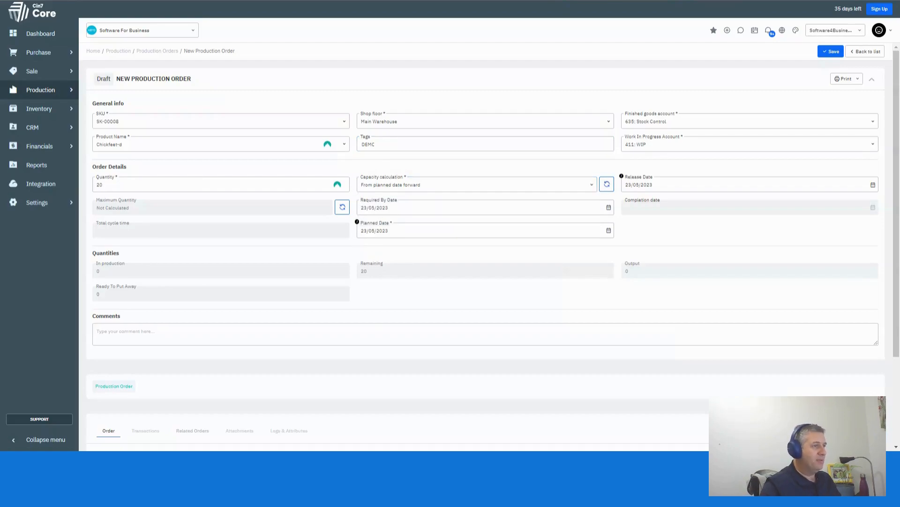
- Load the Version 1.0 (default) bill of materials into the production order and review its operation steps
scroll(355, 268, down, 2)
click(247, 365)
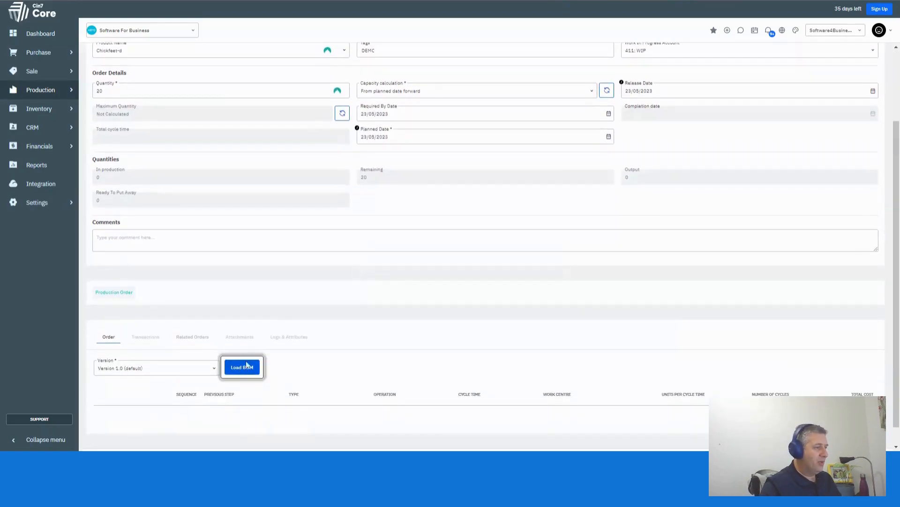
scroll(386, 301, down, 1)
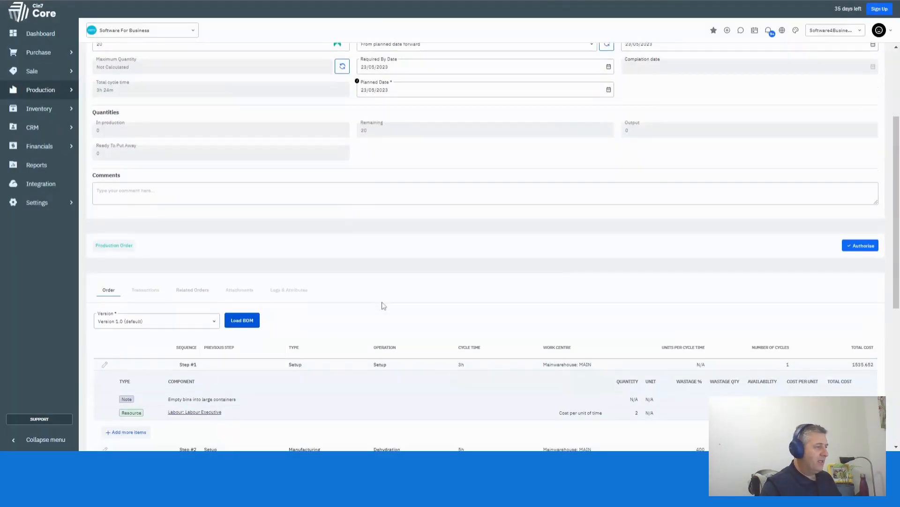
click(185, 322)
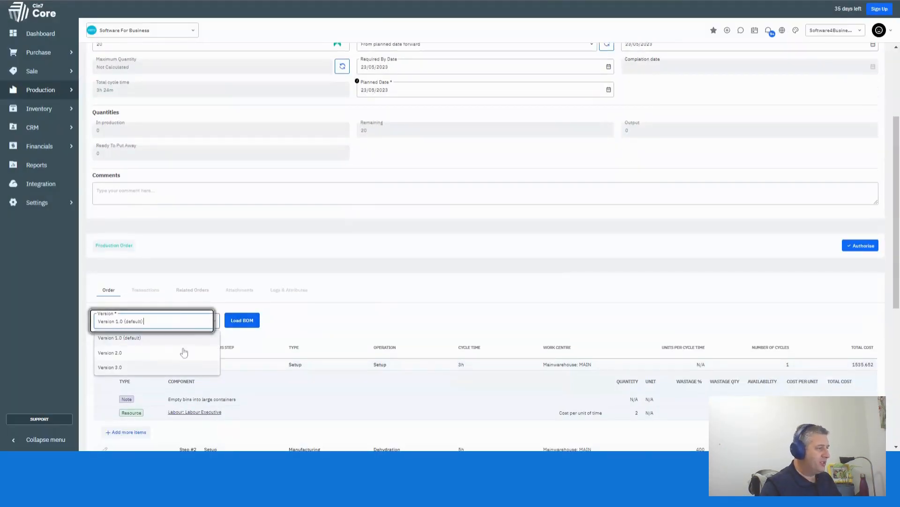
click(323, 312)
scroll(346, 314, down, 5)
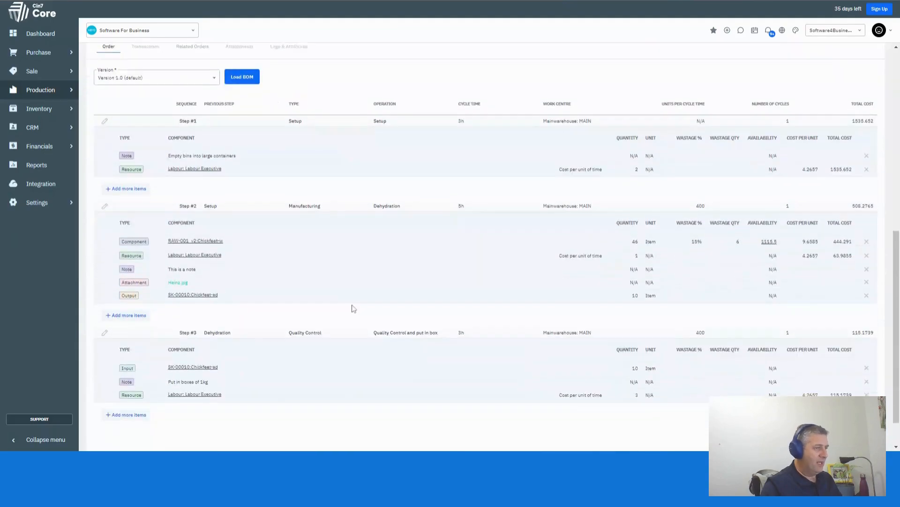
scroll(352, 309, down, 2)
scroll(355, 313, up, 10)
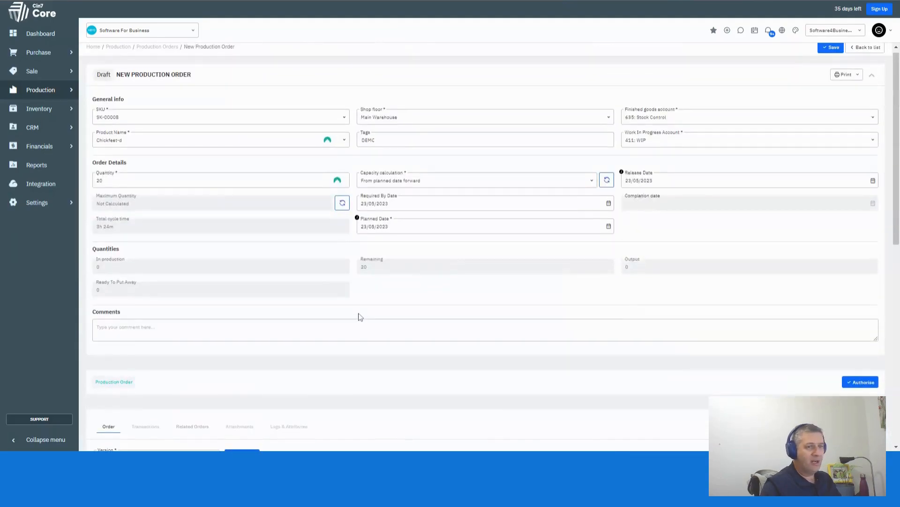
- Authorise and release the 20-unit Chickfeet-d production order, and review its details and operations
click(857, 382)
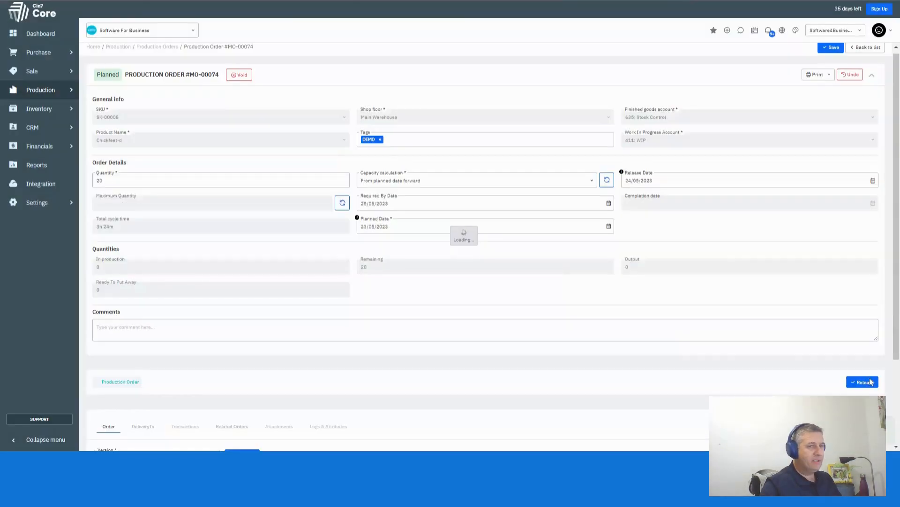
click(871, 381)
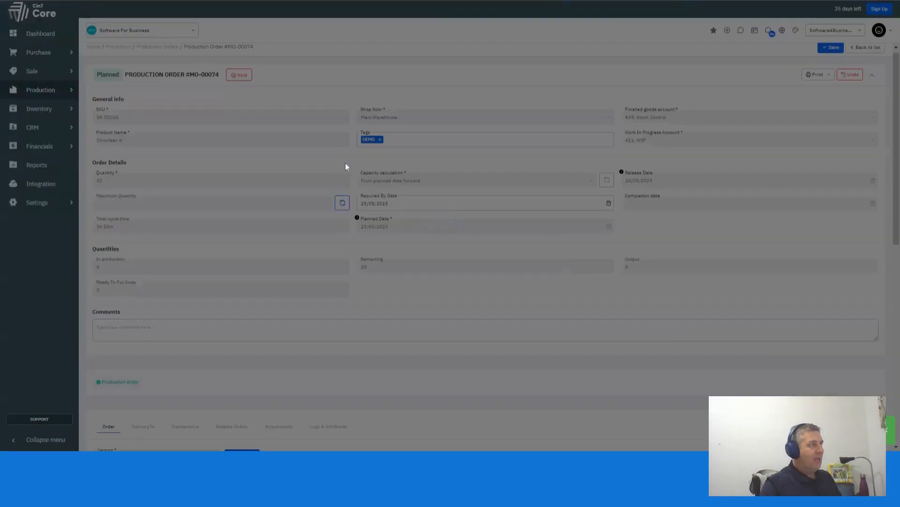
scroll(422, 282, down, 4)
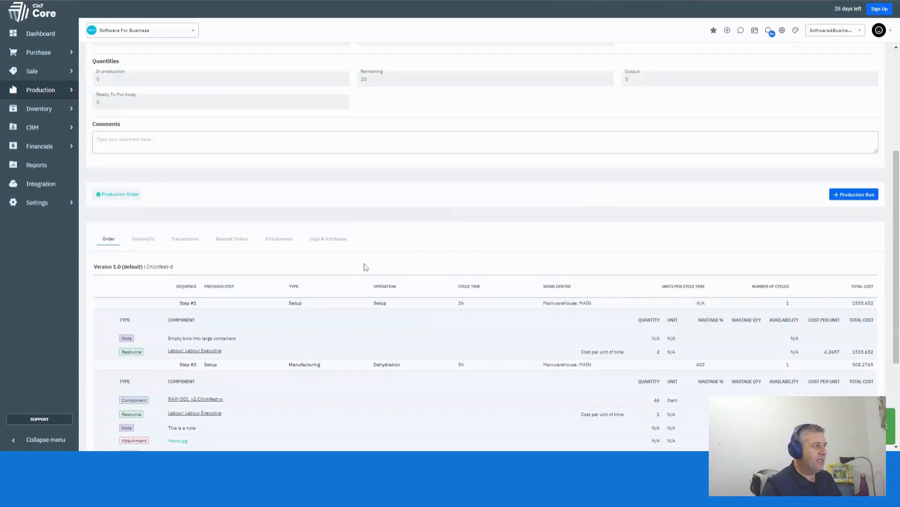
scroll(366, 267, up, 4)
scroll(366, 247, down, 5)
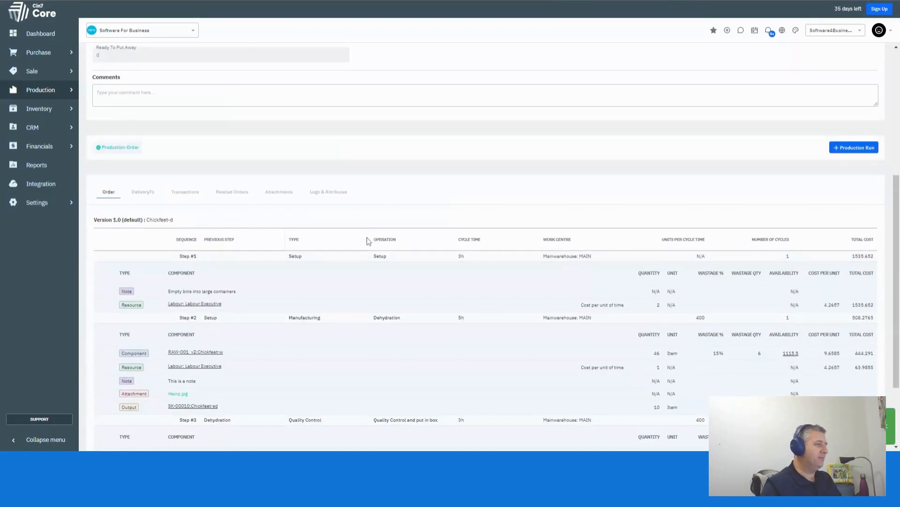
scroll(367, 239, up, 5)
scroll(367, 234, down, 1)
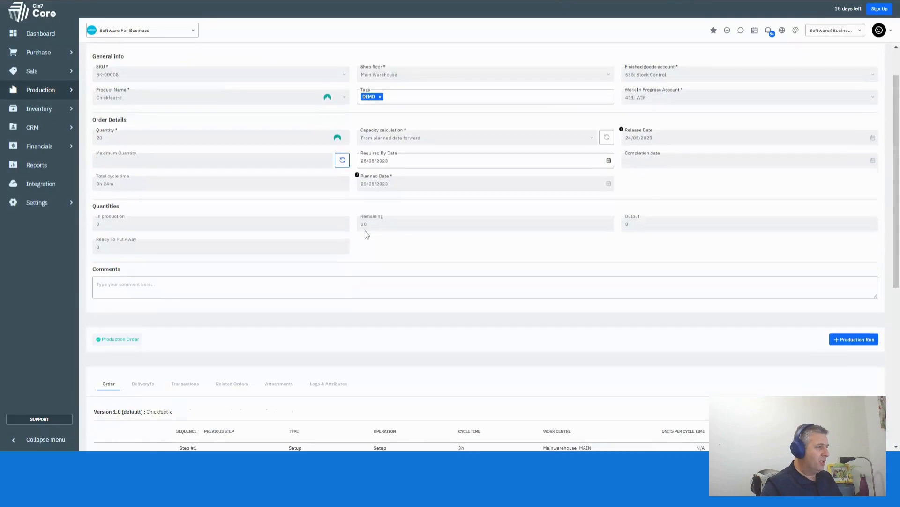
scroll(365, 234, up, 1)
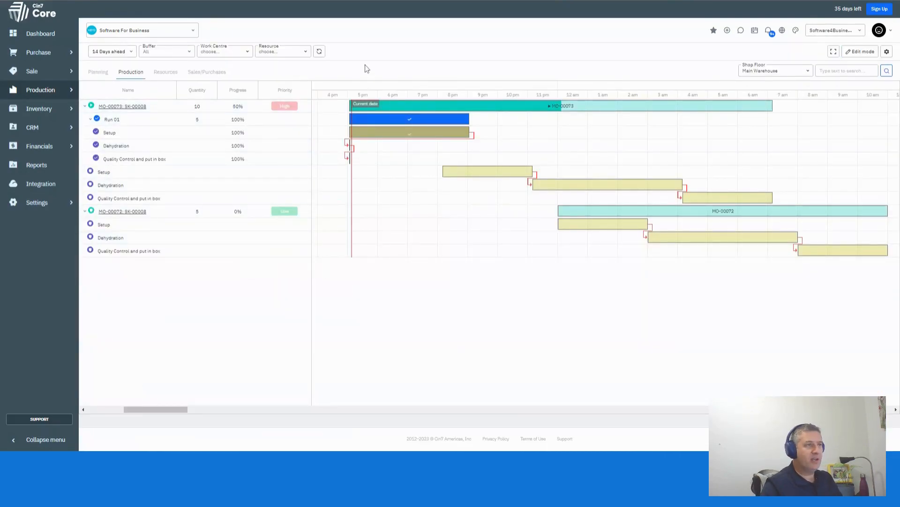
- Refresh the production schedule, locate the new 20-unit order on the timeline and switch the chart to the Day view
click(320, 53)
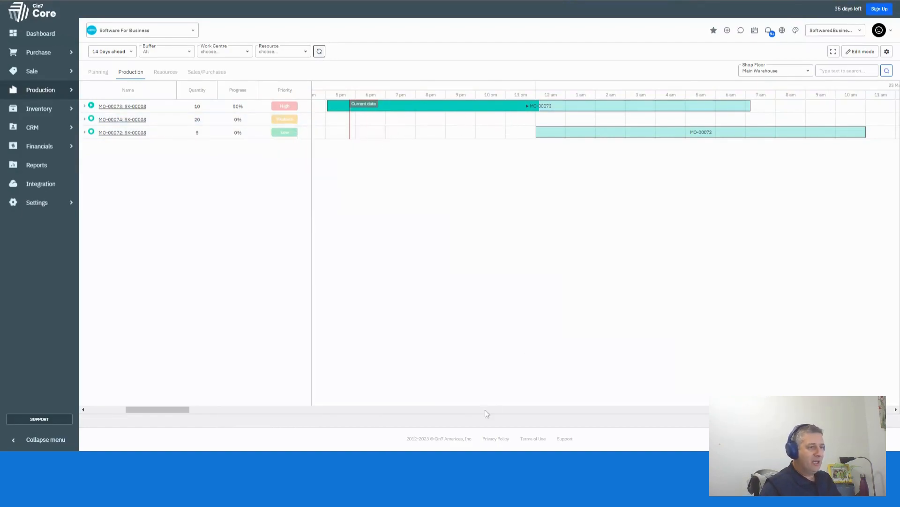
drag(188, 411, 253, 419)
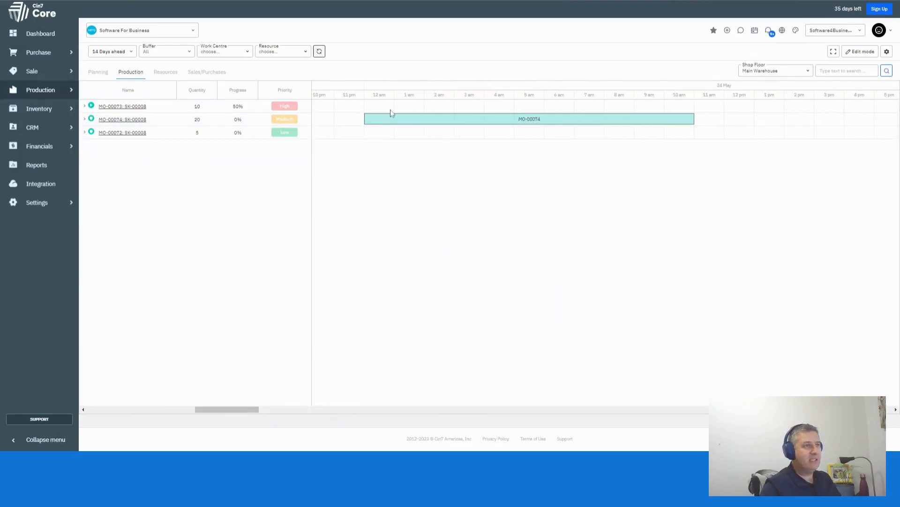
click(886, 52)
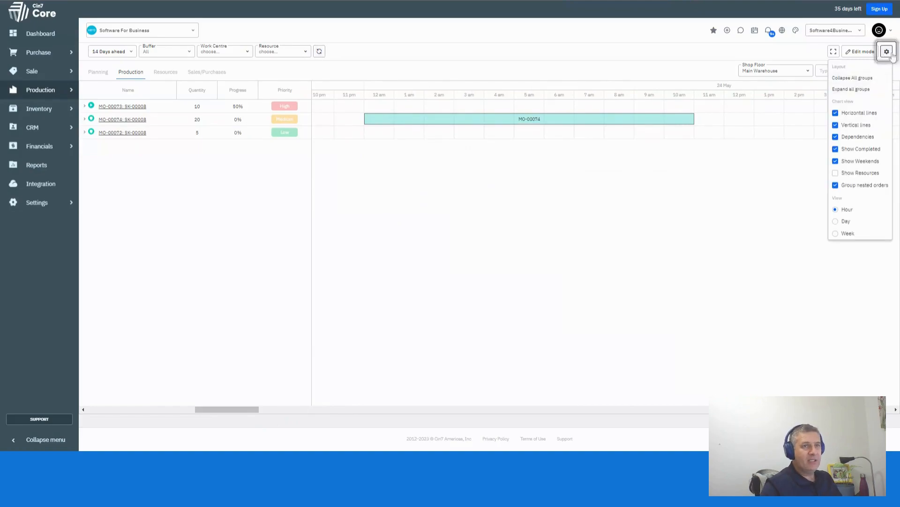
click(836, 221)
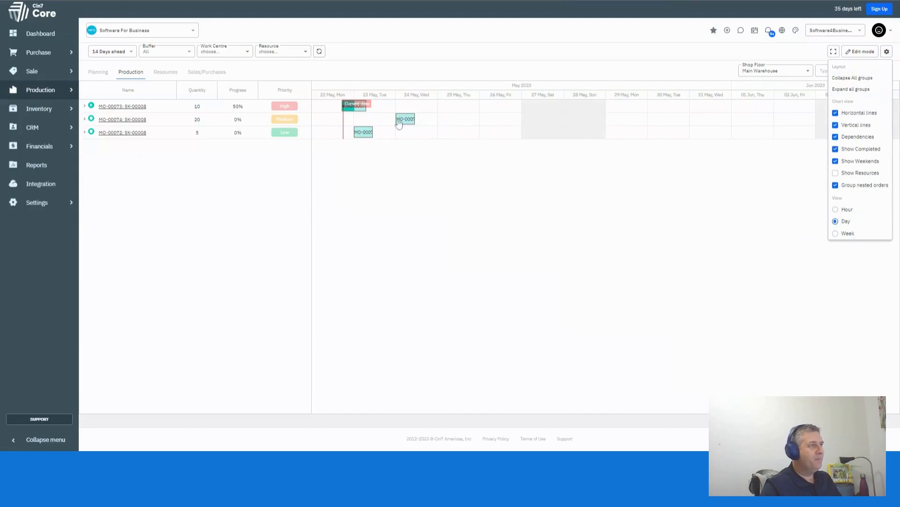
mouse_move(402, 123)
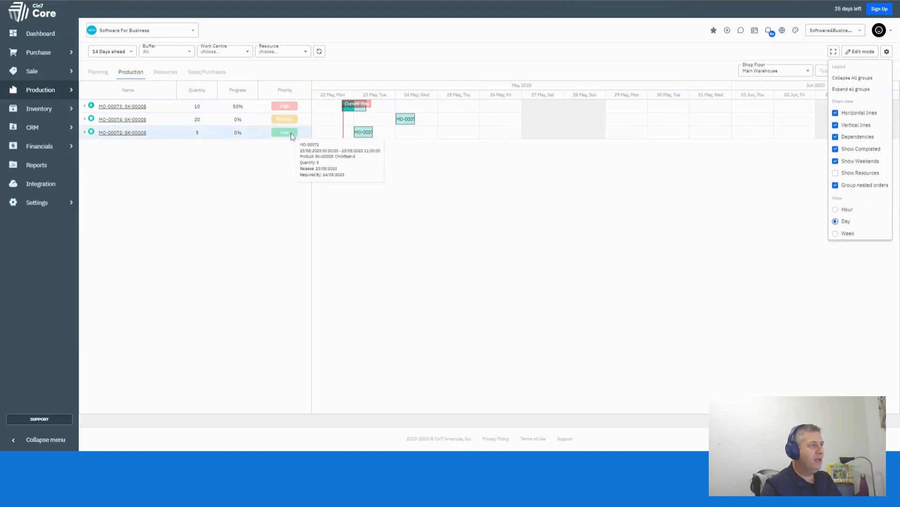
click(749, 173)
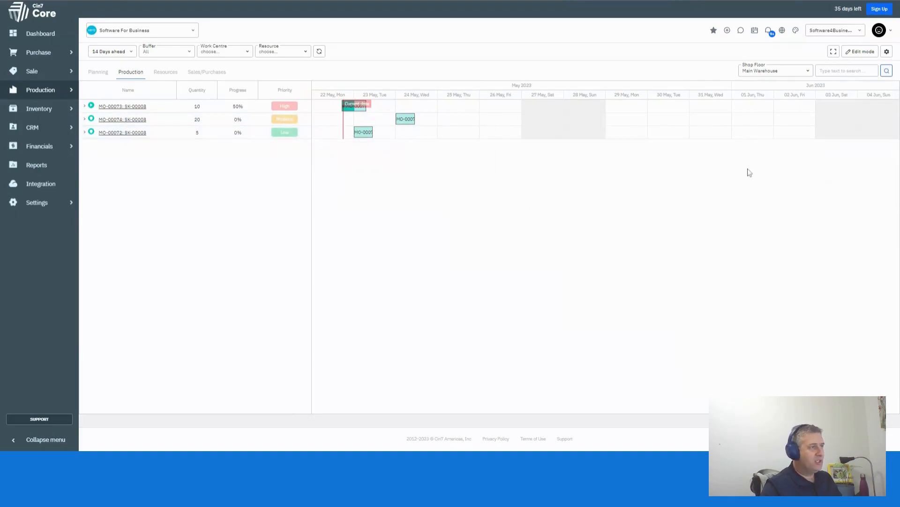
- Set the 20-unit order's priority to Low and the 5-unit order's priority to Medium, and save the schedule changes
click(860, 52)
click(301, 121)
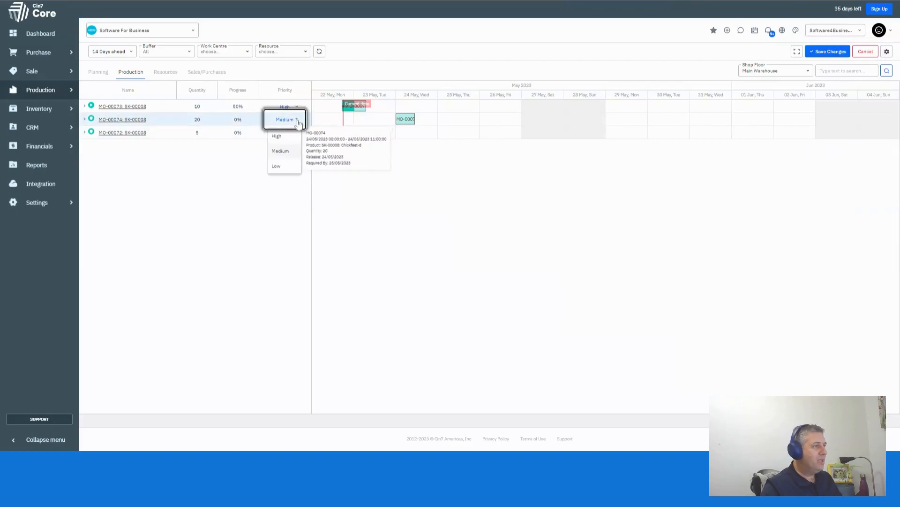
click(284, 165)
click(295, 134)
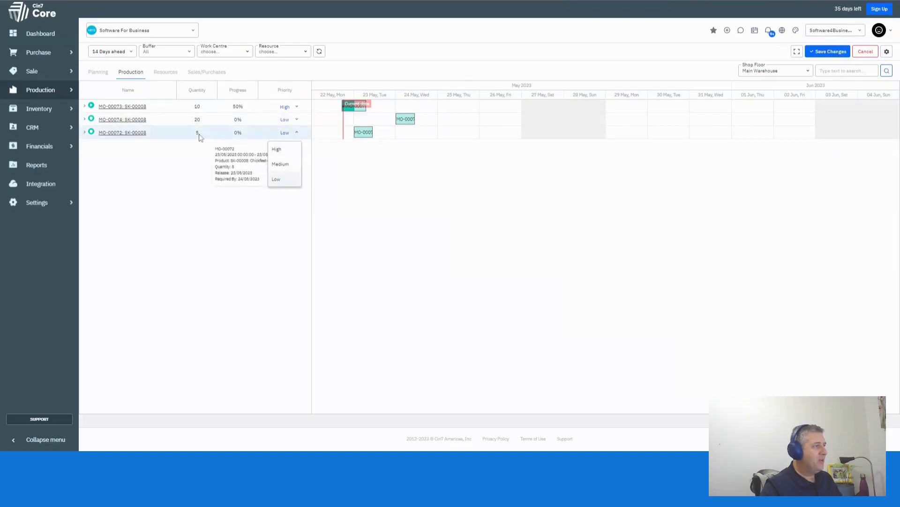
click(279, 171)
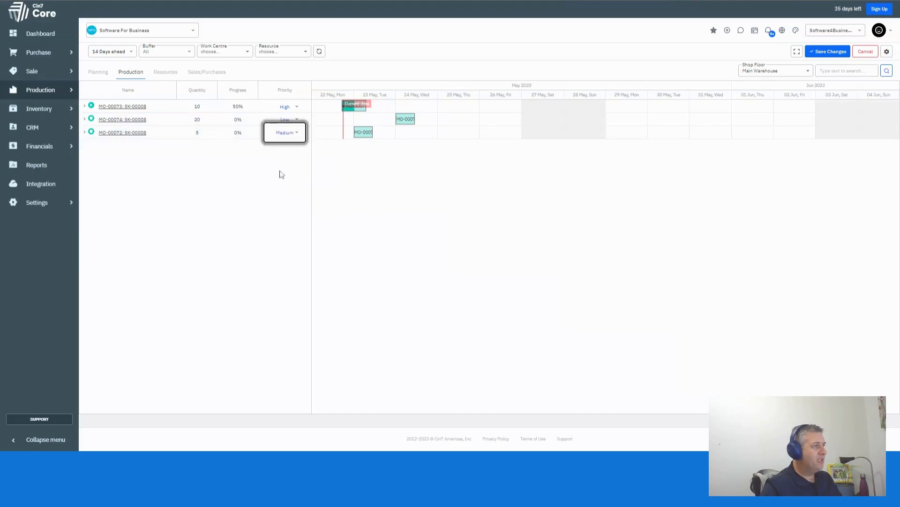
click(844, 54)
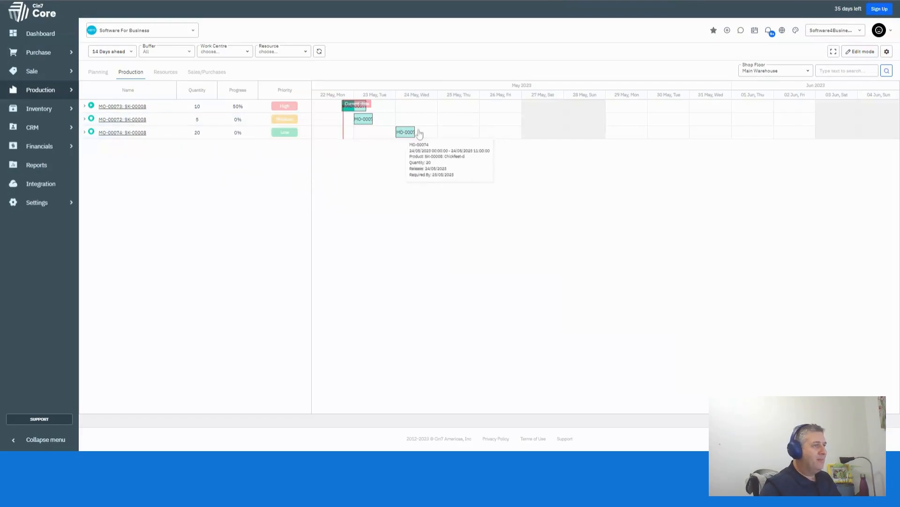
- Make the schedule editable, move the 20-unit order to 23 May and expand all order groups
click(860, 51)
drag(406, 132, 366, 132)
click(85, 133)
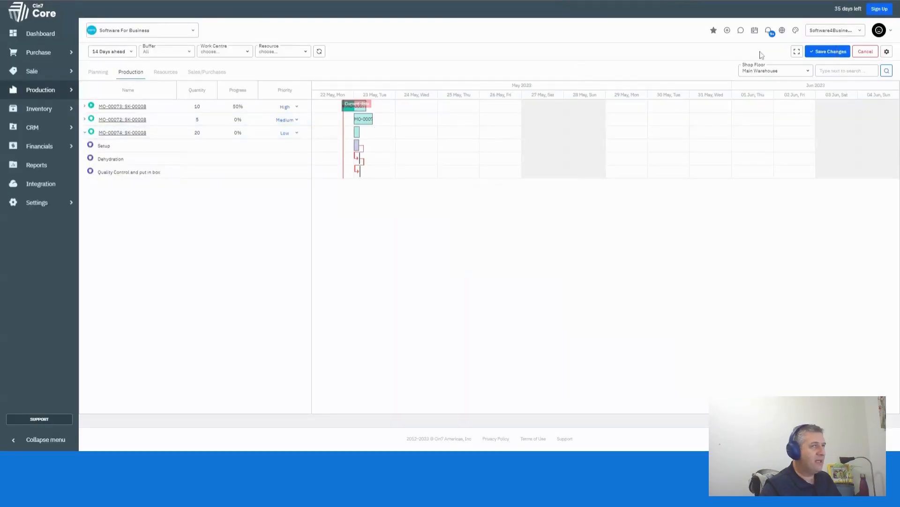
click(887, 51)
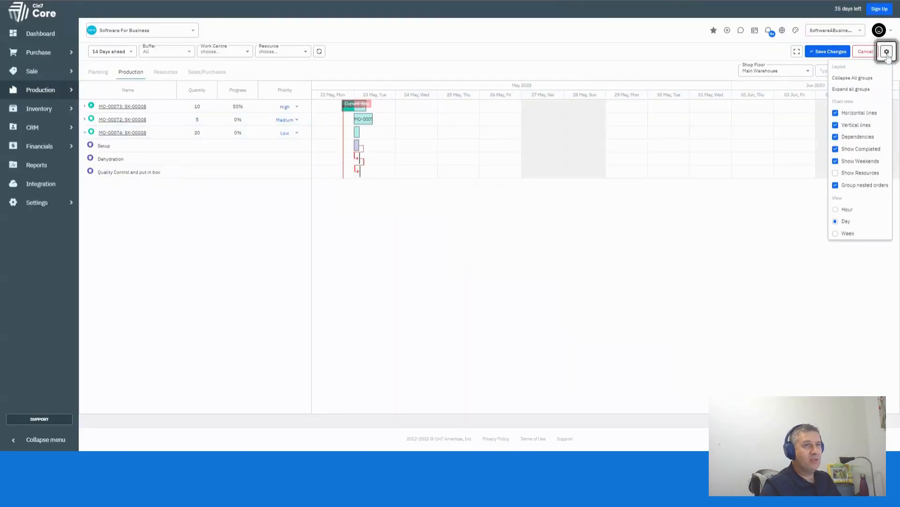
click(858, 89)
click(91, 124)
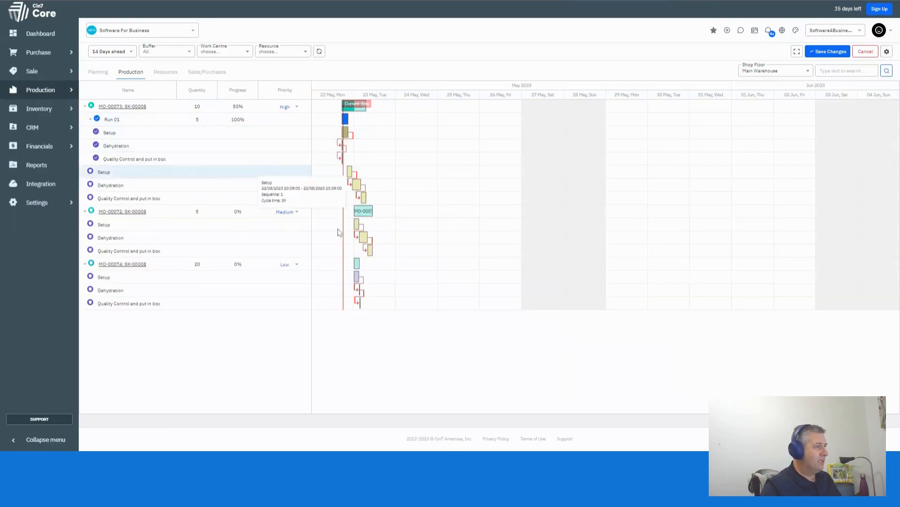
- Reschedule the 5-unit order to 24 May and the 20-unit order to 25 May, and save the changes
drag(377, 212, 403, 214)
drag(359, 264, 453, 263)
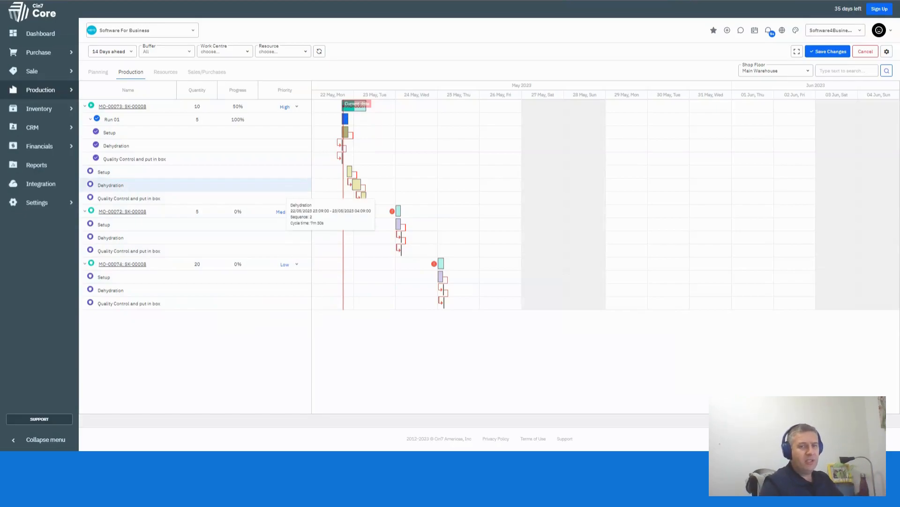
click(828, 52)
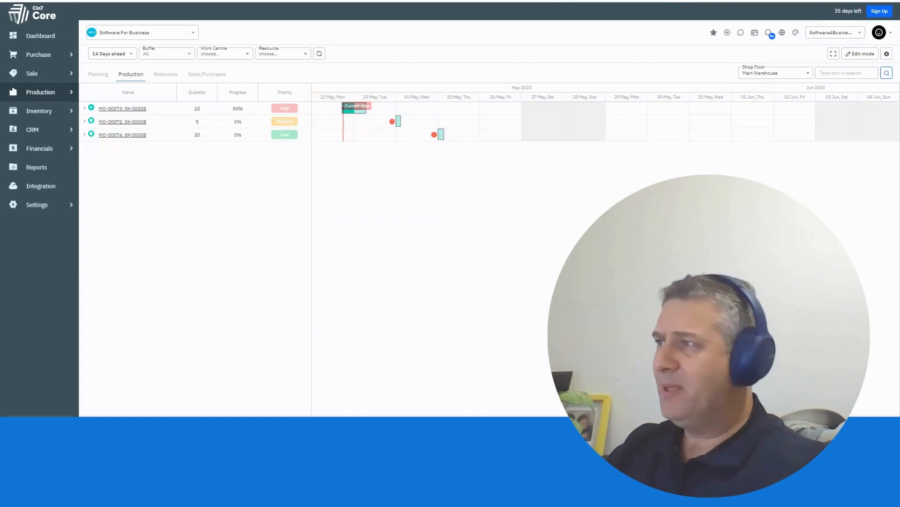
- Examine the production settings for work centres, suspend reasons and resources
click(71, 93)
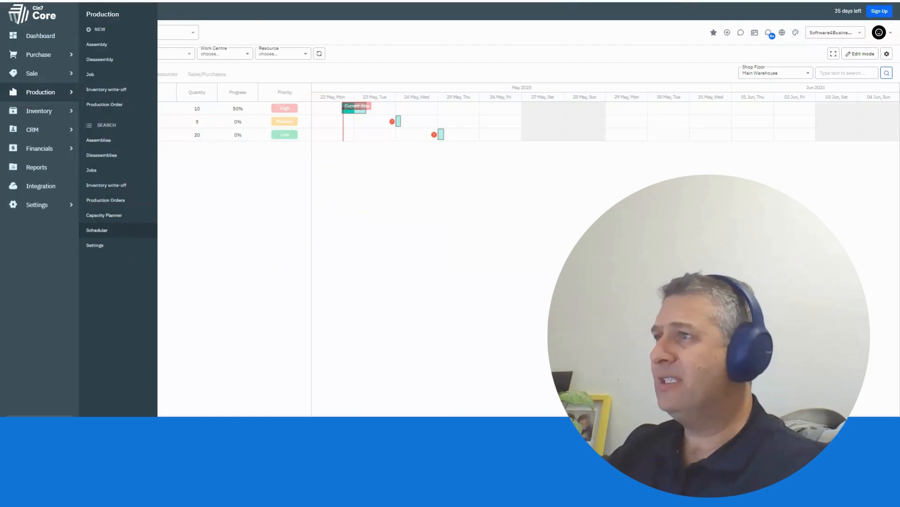
click(118, 246)
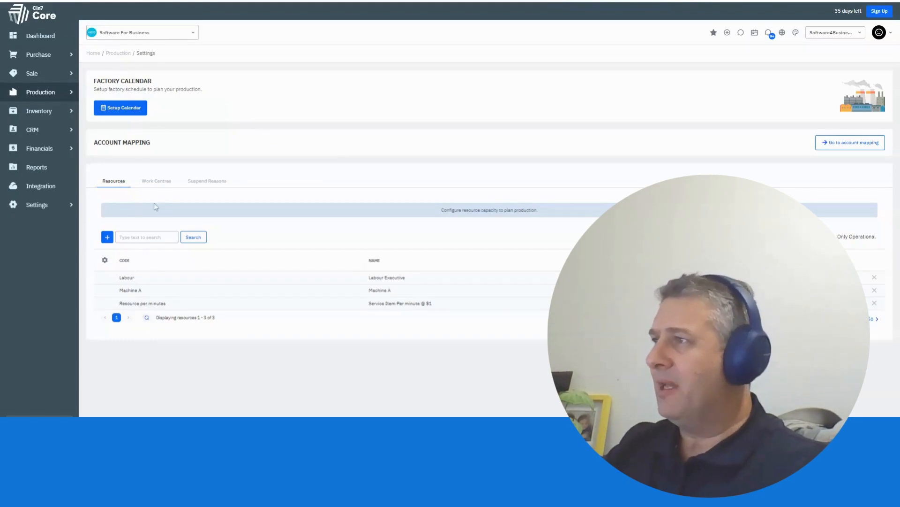
click(165, 184)
click(209, 188)
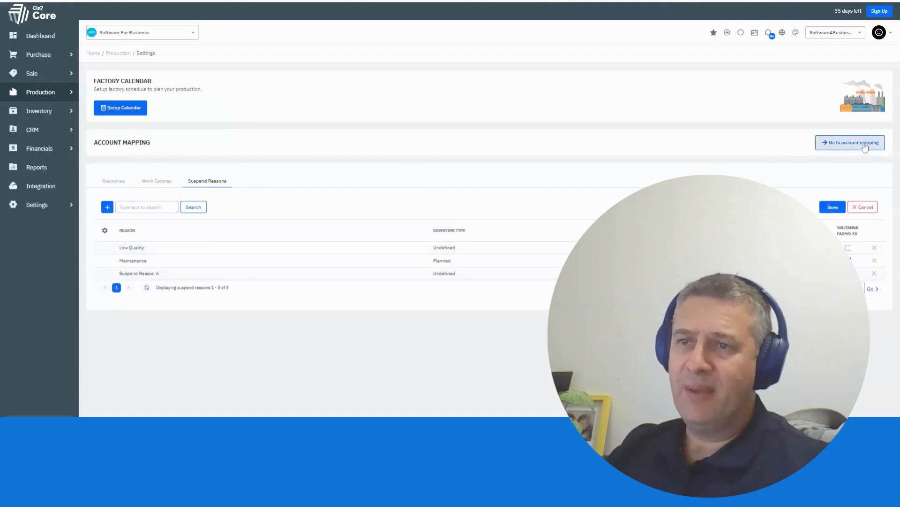
click(124, 184)
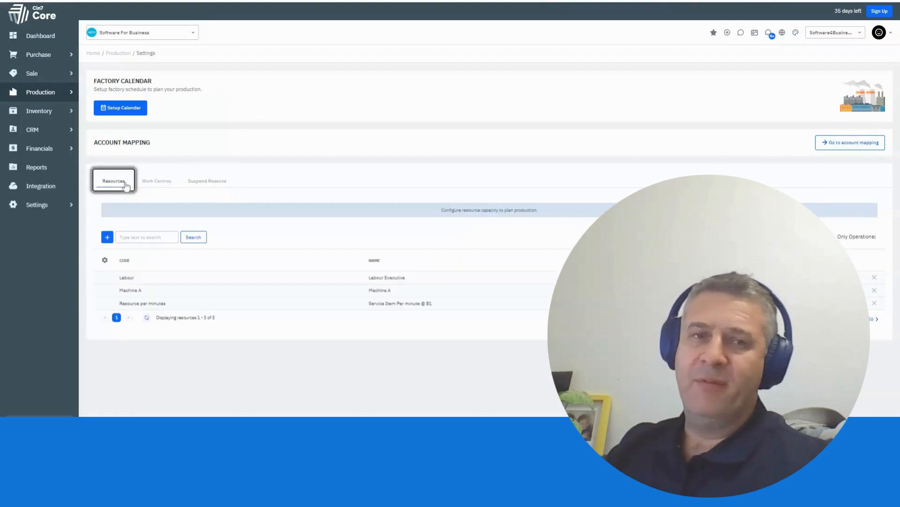